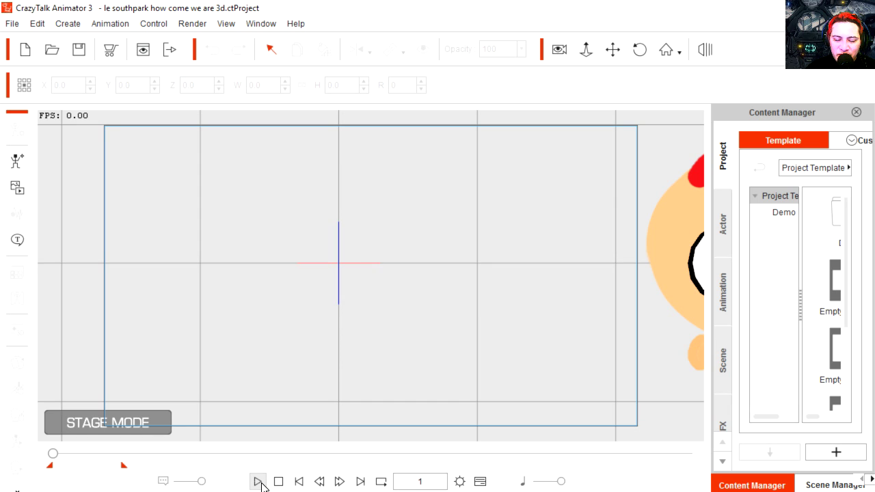
Play the scene, end the playback range near frame 415, and hide the timeline.
left_click(258, 482)
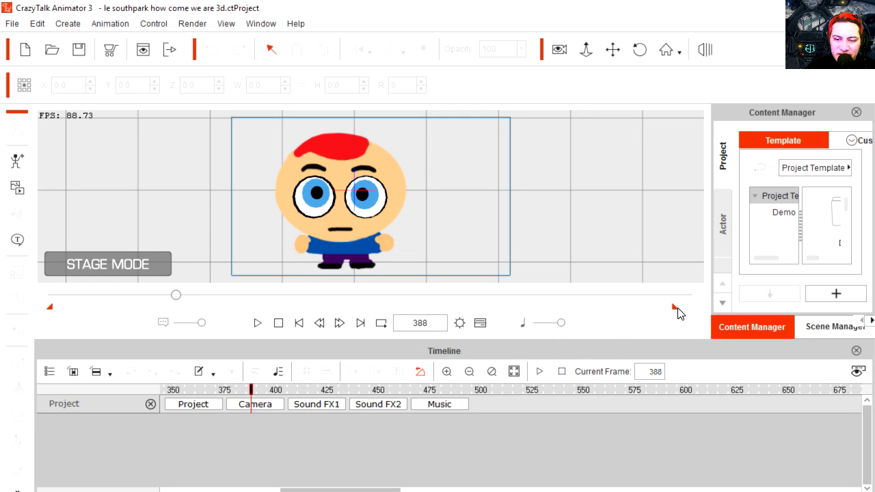
left_click_drag(247, 308, 189, 309)
left_click(480, 322)
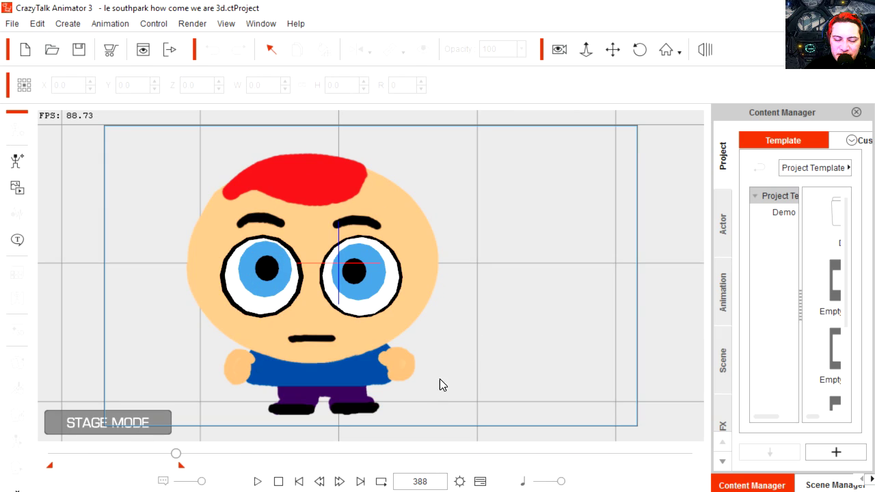
Zoom the stage view out and pan it so the character sits to the right.
left_click(587, 53)
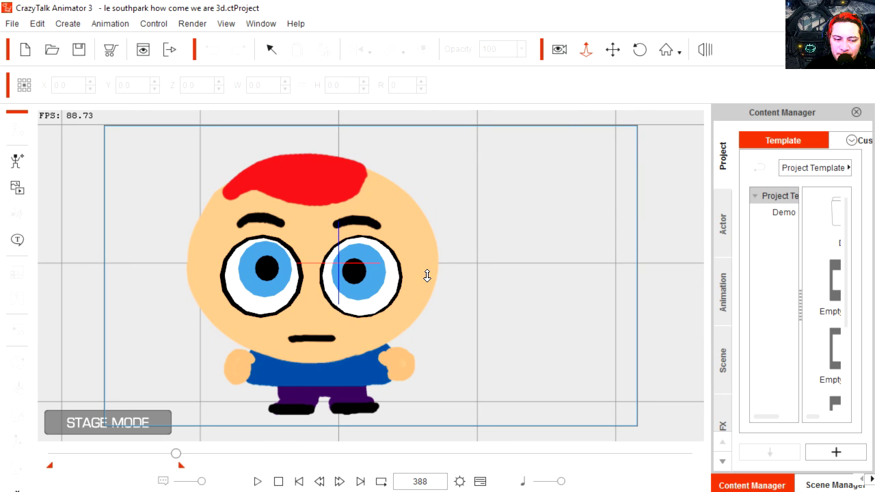
left_click_drag(426, 276, 416, 334)
left_click_drag(490, 260, 650, 279)
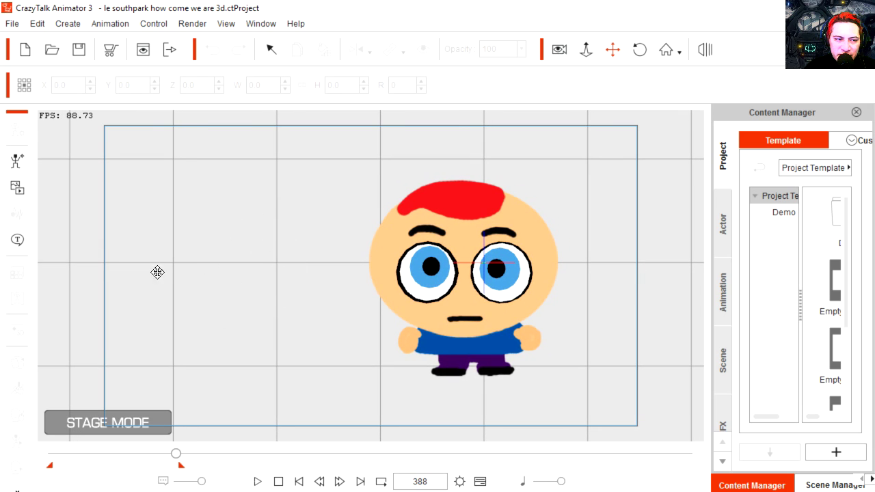
Import will.png from the Wait a second folder and add a vertical bone from body to head.
left_click(17, 161)
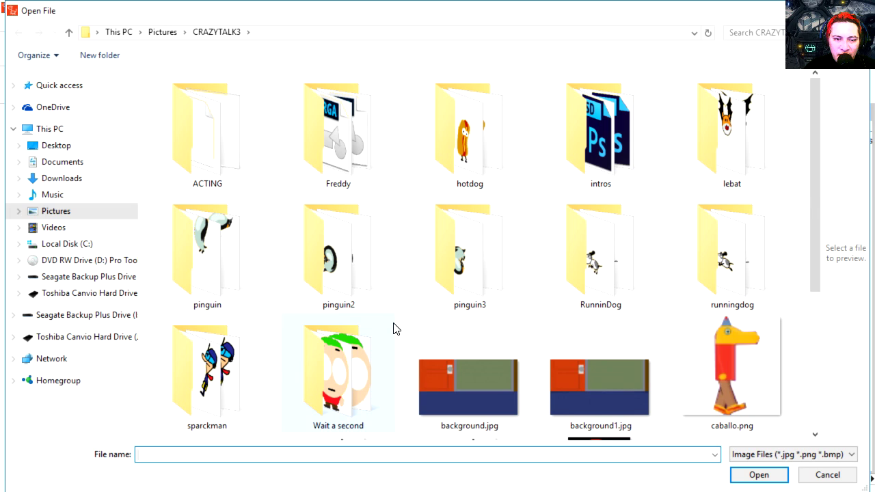
left_click(455, 311)
scroll(455, 313, "down", 3)
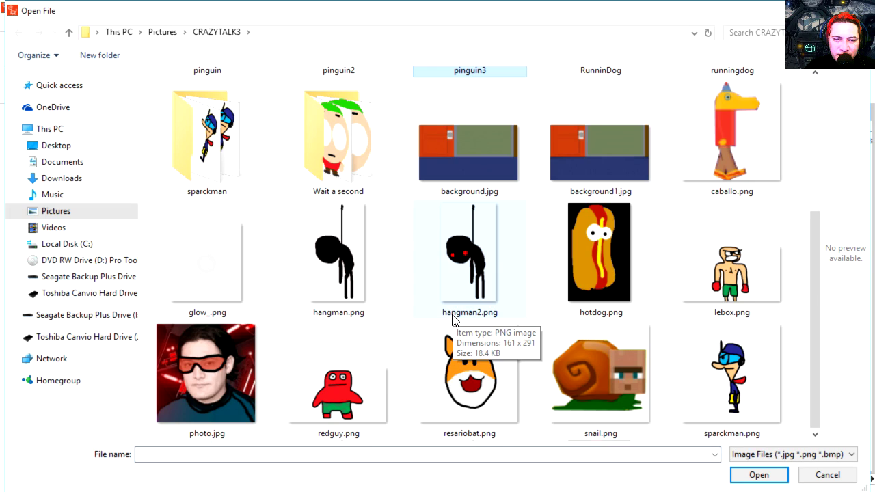
double_click(344, 181)
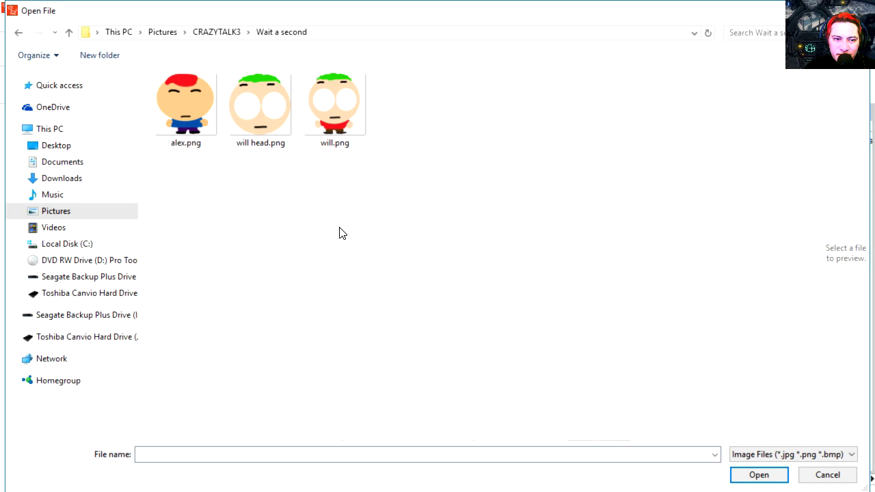
double_click(346, 119)
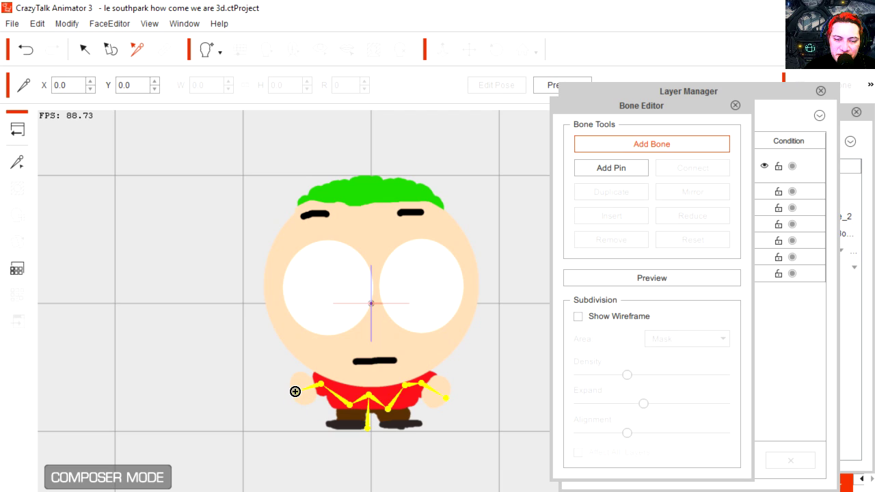
left_click_drag(368, 395, 371, 174)
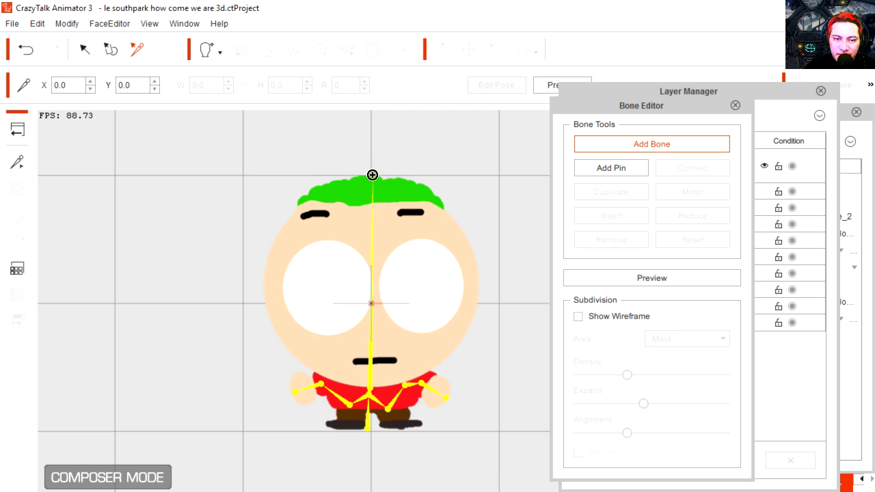
left_click(371, 384)
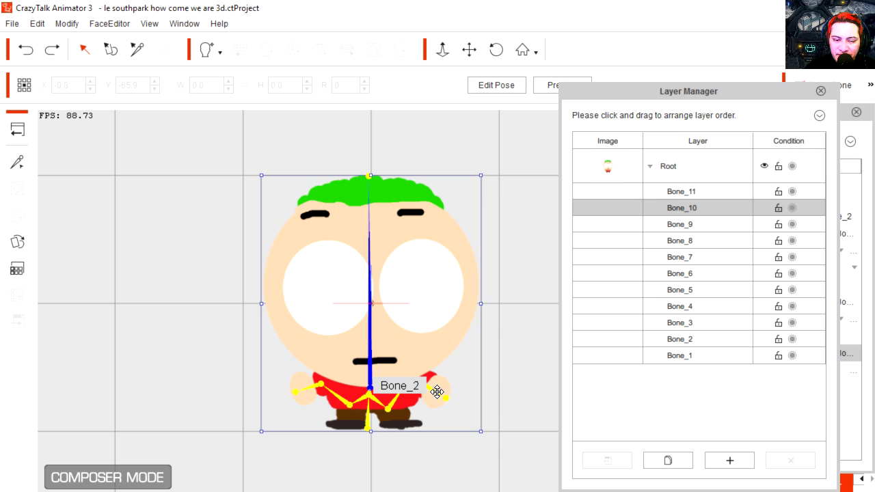
Create a separate layer for the head bone and start editing its mask with adjusted brush hardness.
left_click(667, 461)
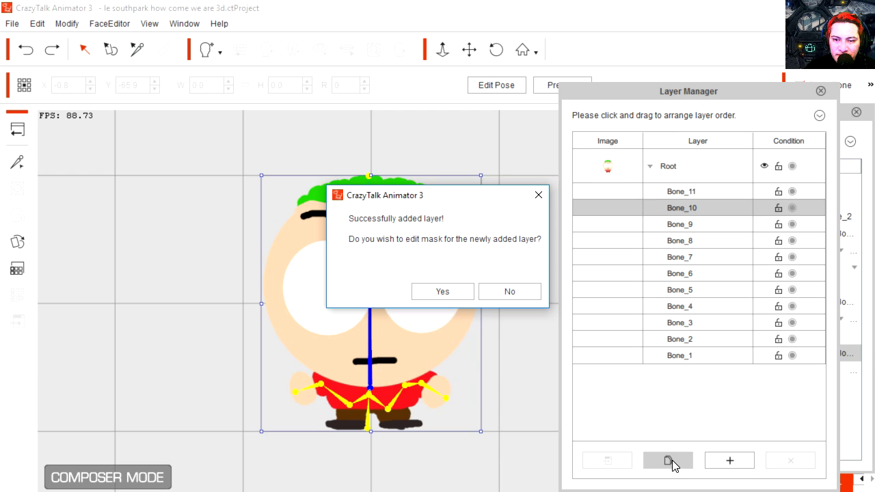
left_click(450, 294)
left_click_drag(412, 205, 485, 222)
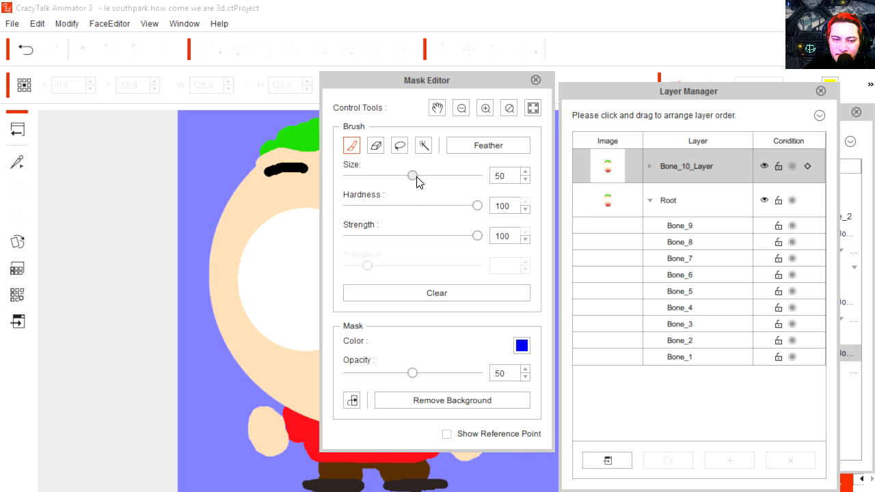
left_click_drag(424, 80, 647, 73)
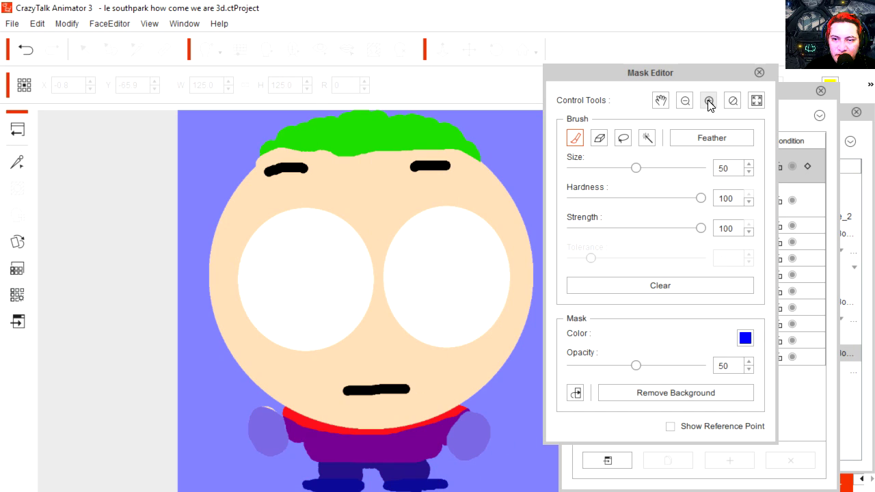
Zoom in on the face, paint the mask over the collar and body, and try background removal.
left_click(708, 101)
left_click(709, 101)
left_click(709, 103)
left_click(660, 100)
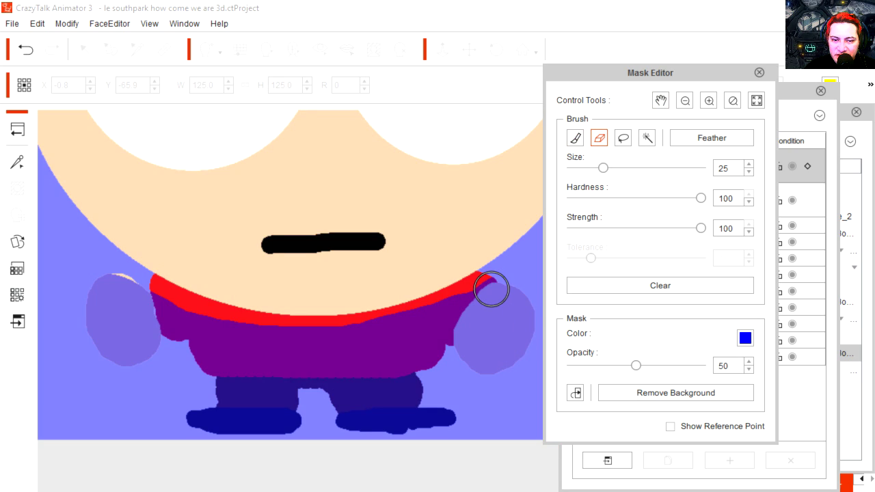
left_click_drag(490, 289, 472, 302)
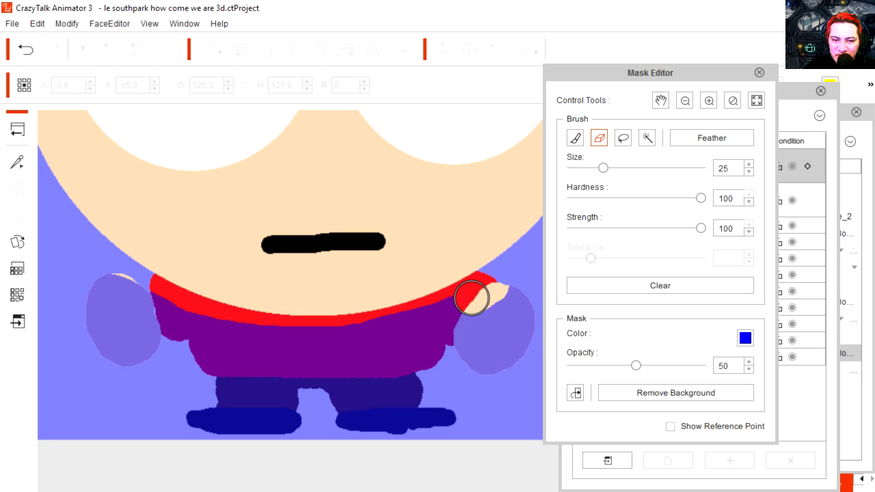
left_click(575, 138)
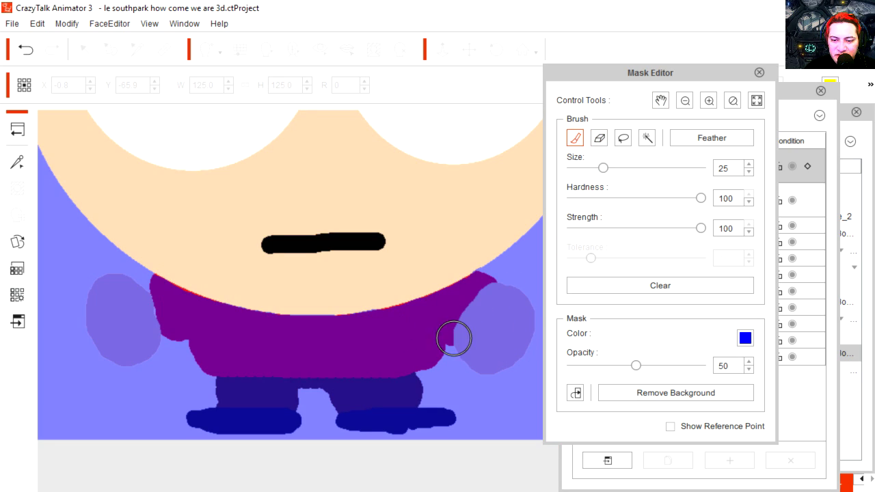
left_click(673, 395)
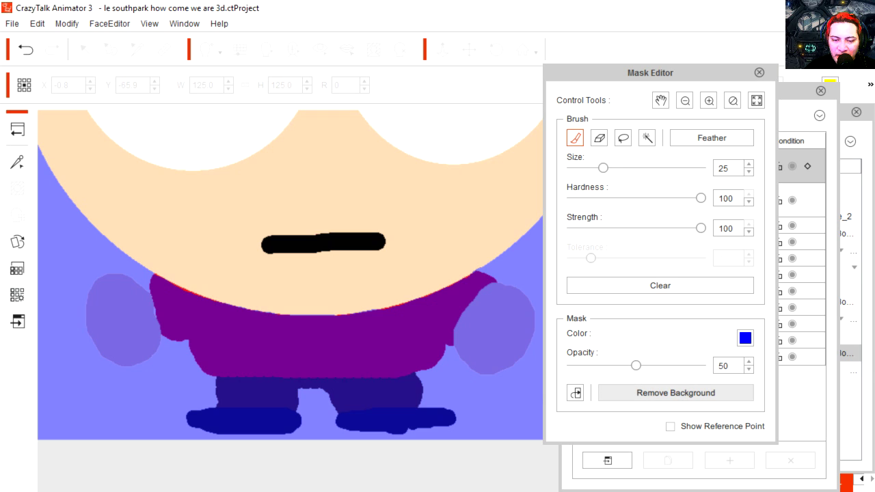
Turn the Bone_10_Layer head into a morph-based head and accept the four anchor points.
left_click(759, 73)
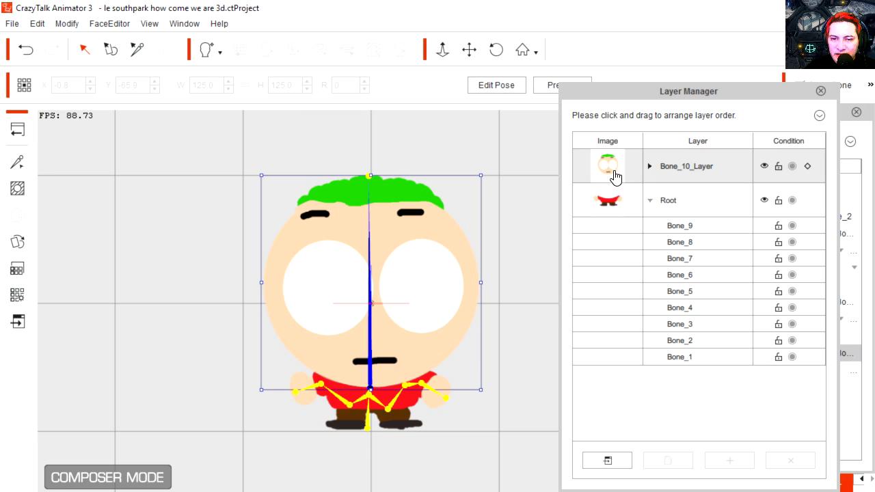
left_click(616, 179)
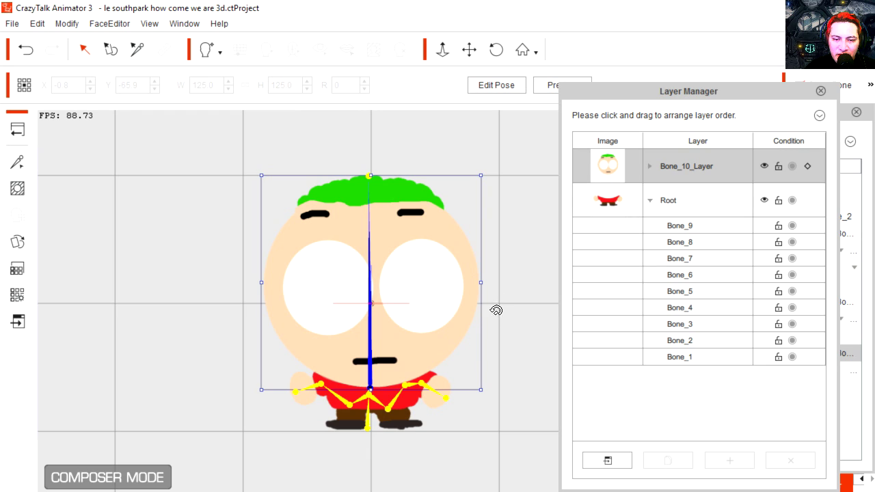
left_click(219, 52)
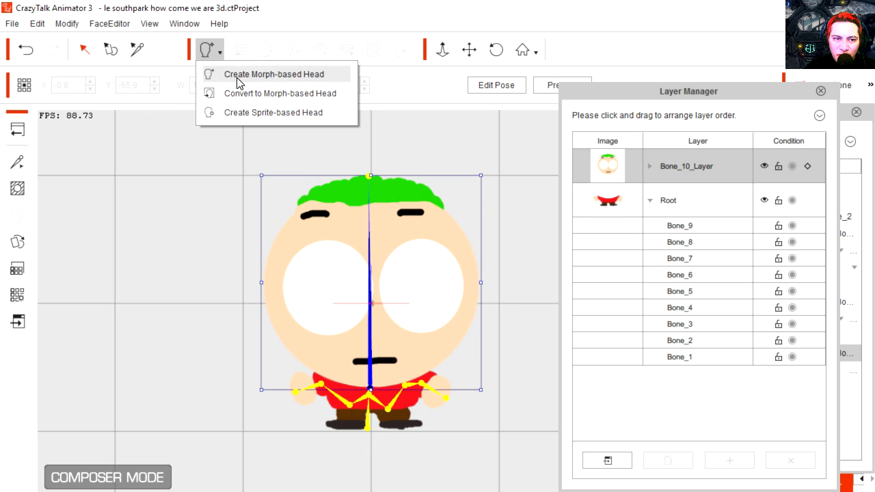
left_click(276, 102)
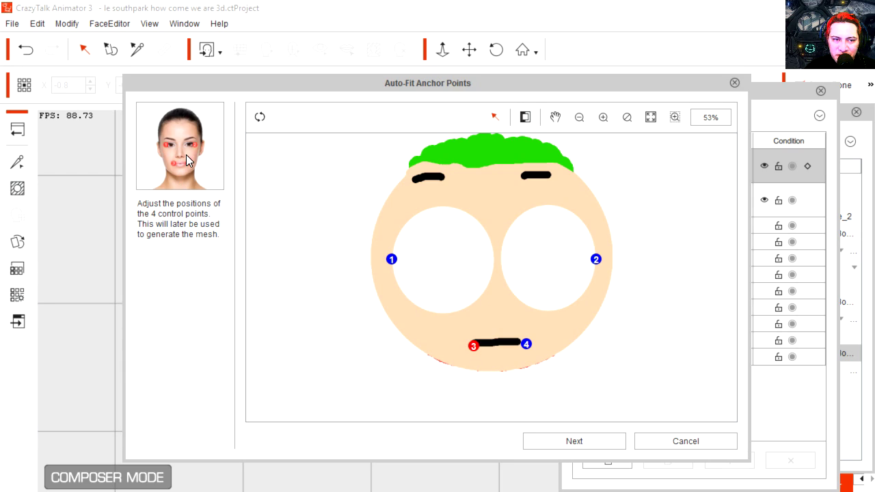
left_click(582, 445)
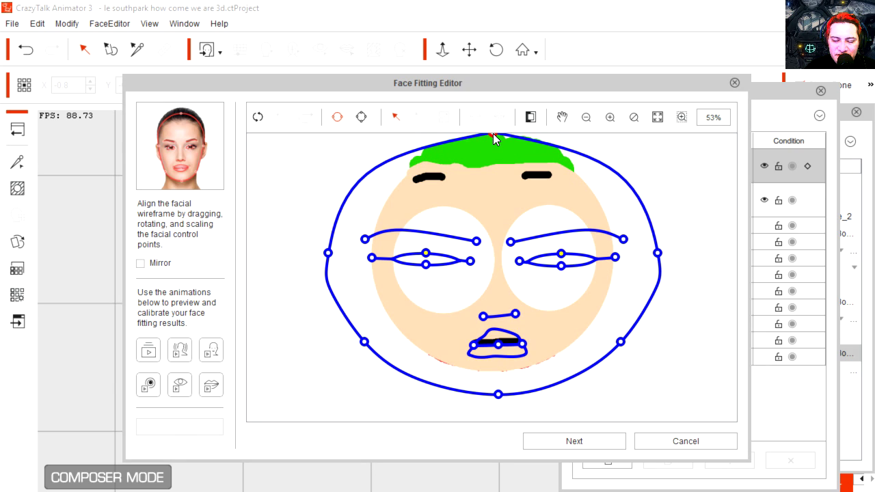
Fit the wireframe's eyebrow and eye curves to the character, then switch to detailed control points.
left_click_drag(519, 186, 455, 182)
left_click_drag(510, 242, 523, 177)
left_click_drag(623, 239, 562, 180)
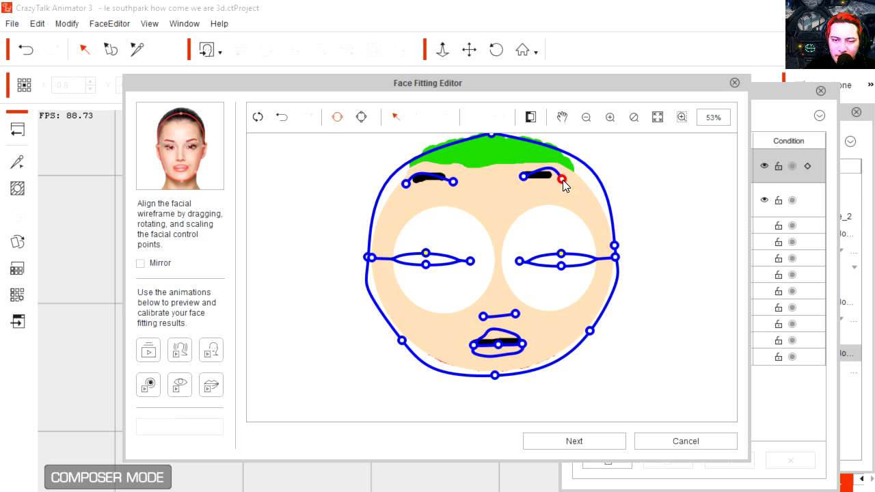
left_click_drag(425, 265, 431, 324)
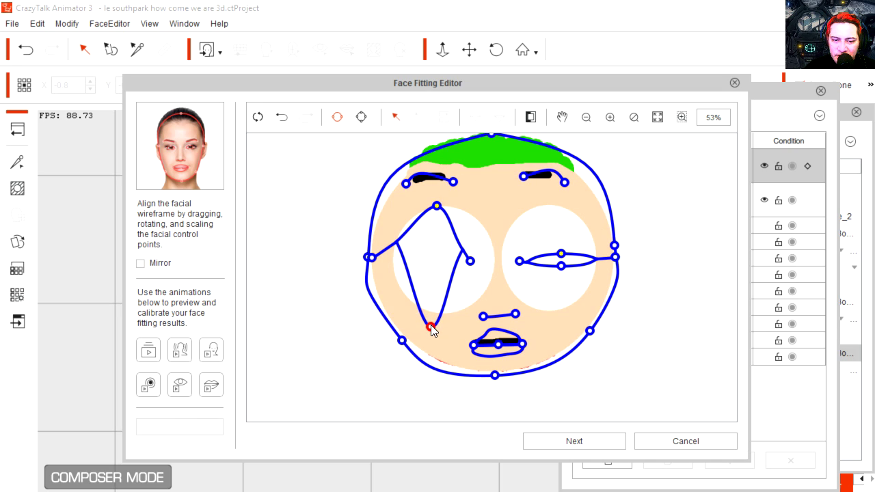
left_click_drag(488, 271, 532, 301)
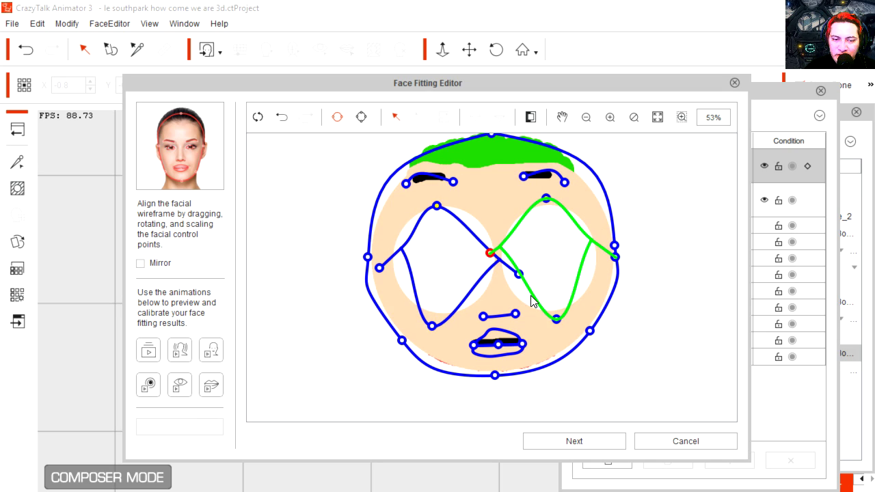
left_click(362, 118)
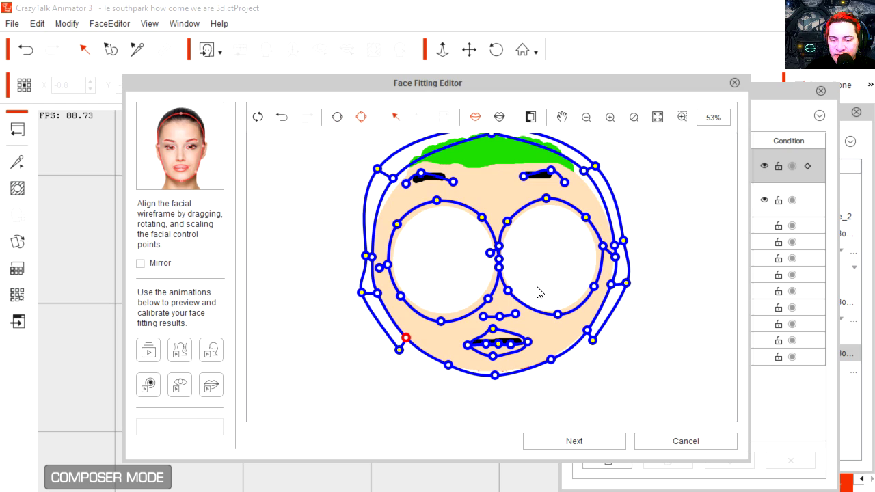
Rotate the face mask to fit the head and choose the Round face style.
left_click(574, 441)
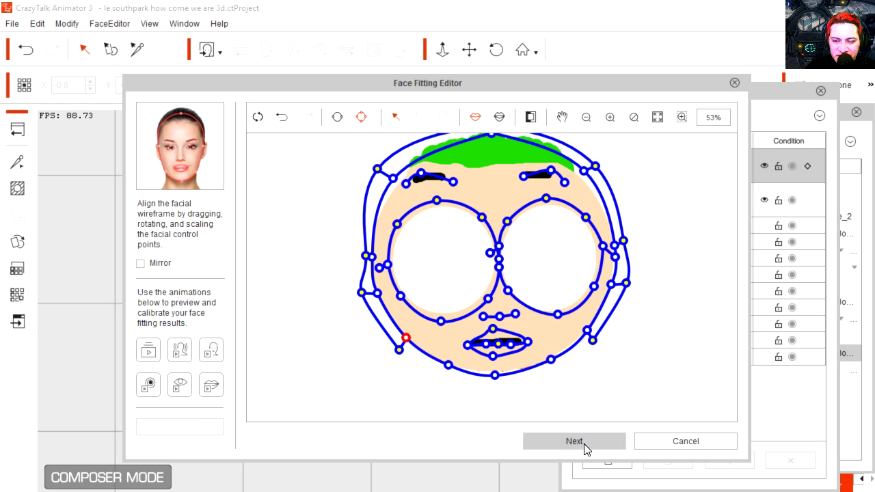
left_click_drag(552, 287, 564, 272)
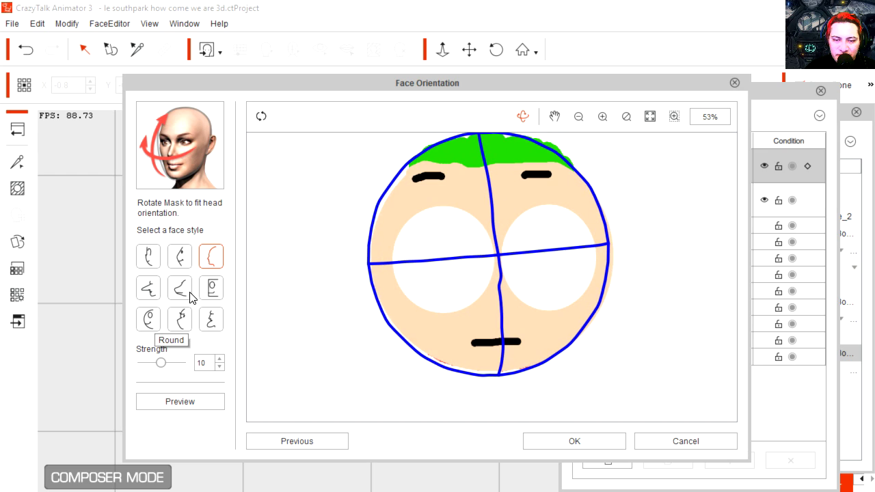
left_click(152, 329)
Confirm the face setup, apply Comic_06 eyes from Head > Morph Eye > 4. Comic, and return to stage mode.
left_click(580, 441)
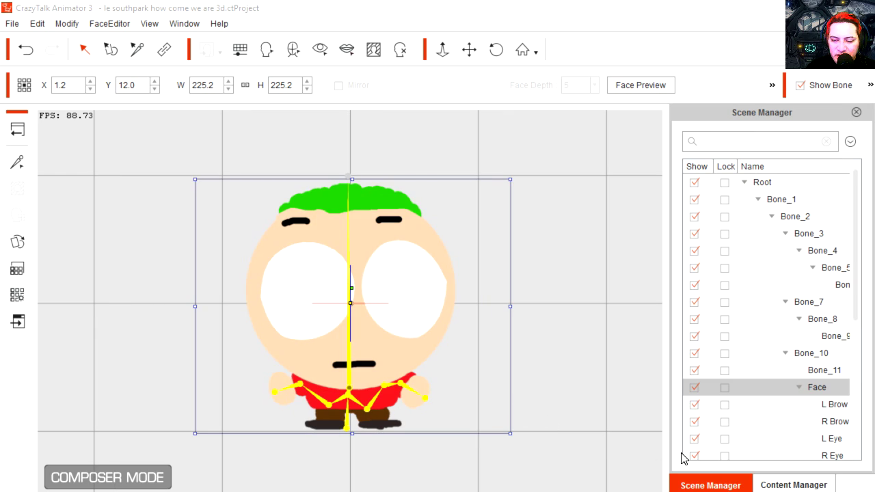
left_click(786, 485)
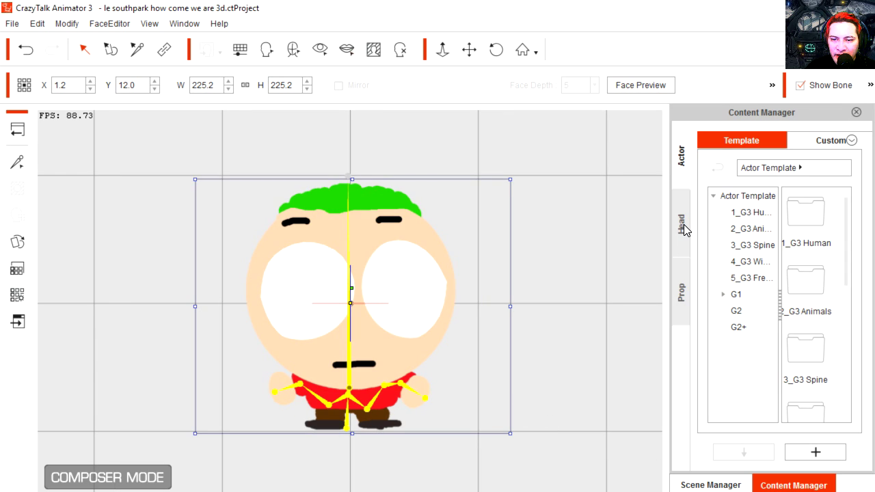
left_click(682, 229)
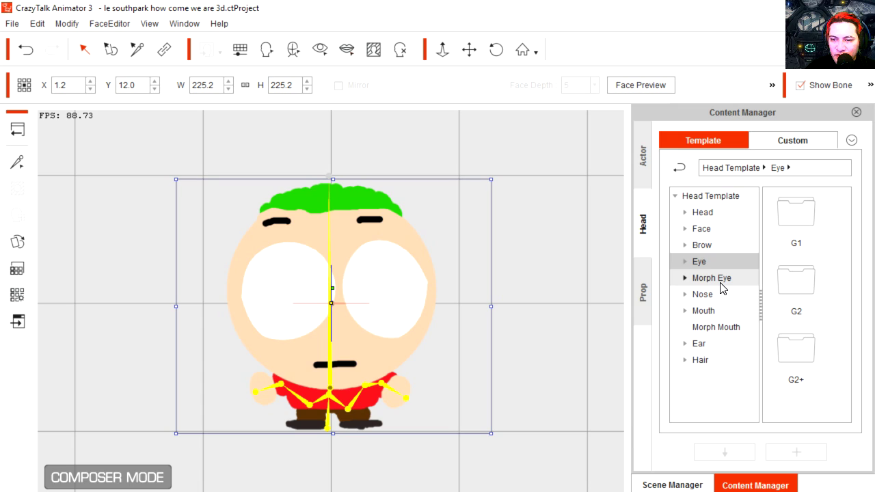
left_click(721, 281)
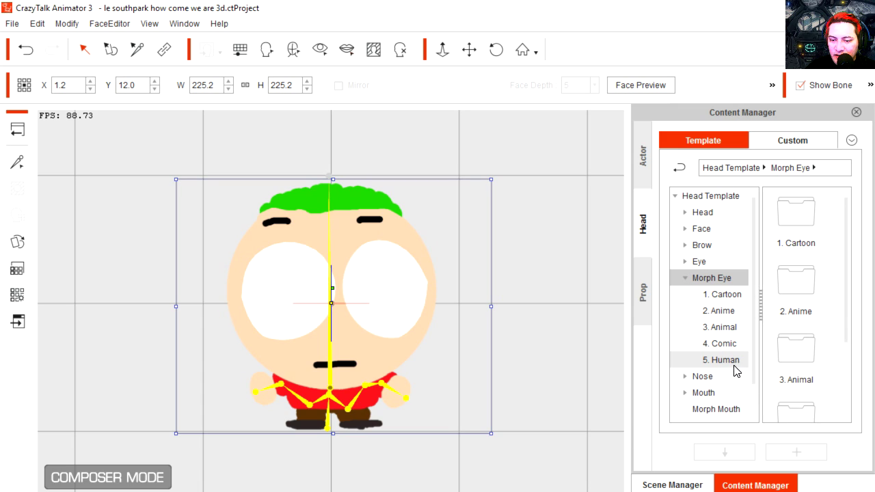
left_click(738, 346)
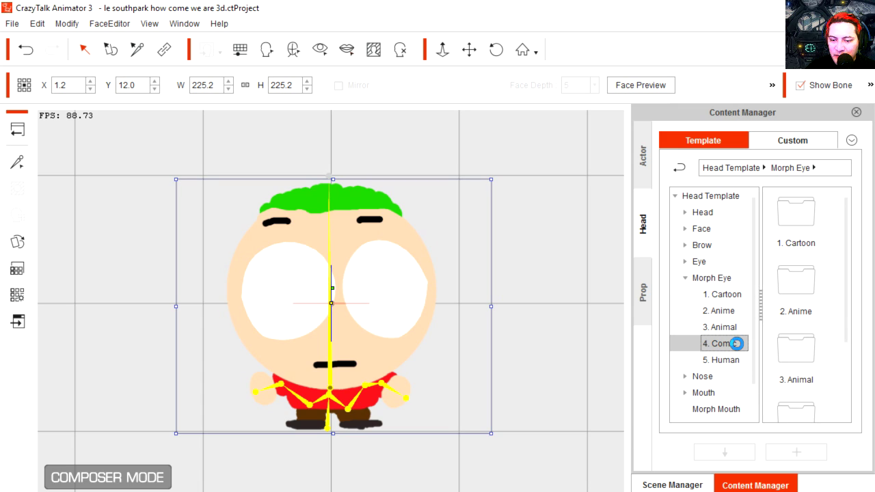
scroll(805, 315, "down", 3)
double_click(796, 315)
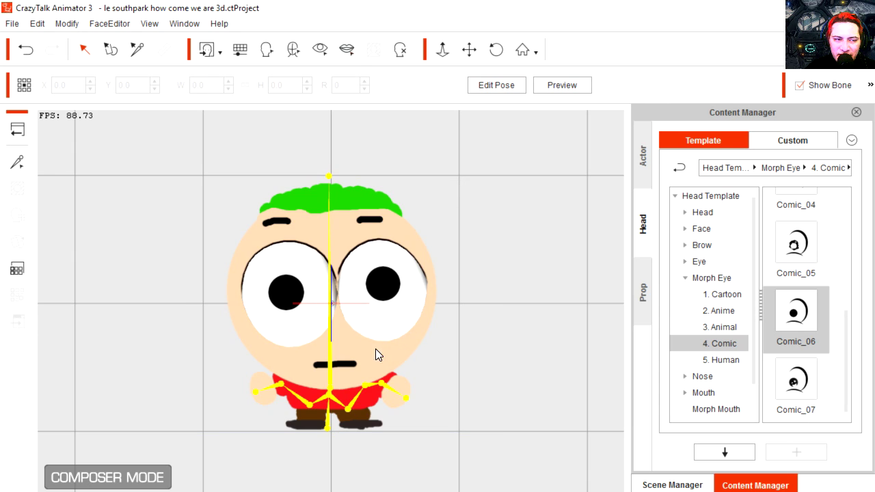
left_click(17, 129)
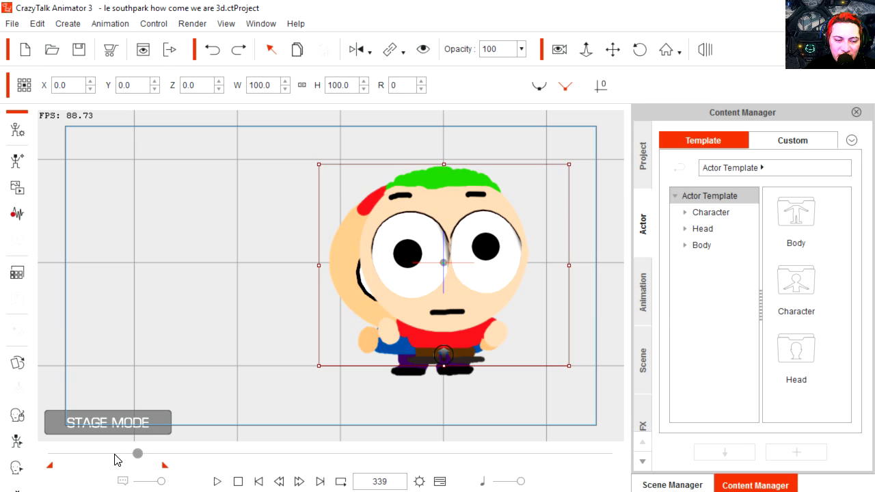
Move the green-haired character to the stage's left, reselect it, and start a new voice script.
left_click_drag(458, 307, 228, 313)
left_click(217, 481)
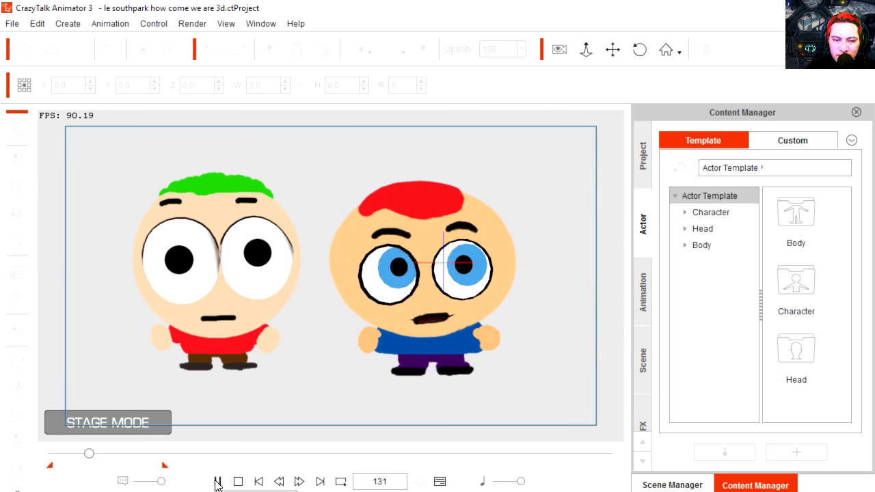
left_click(219, 483)
left_click(239, 315)
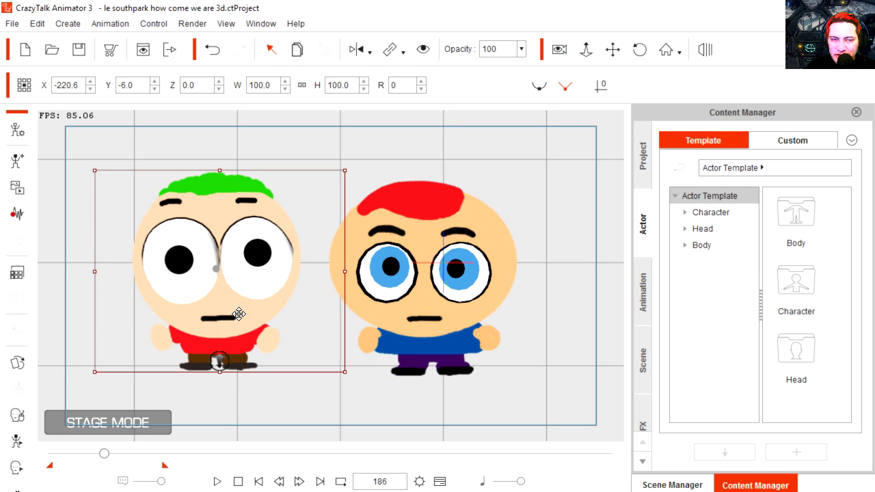
left_click(17, 216)
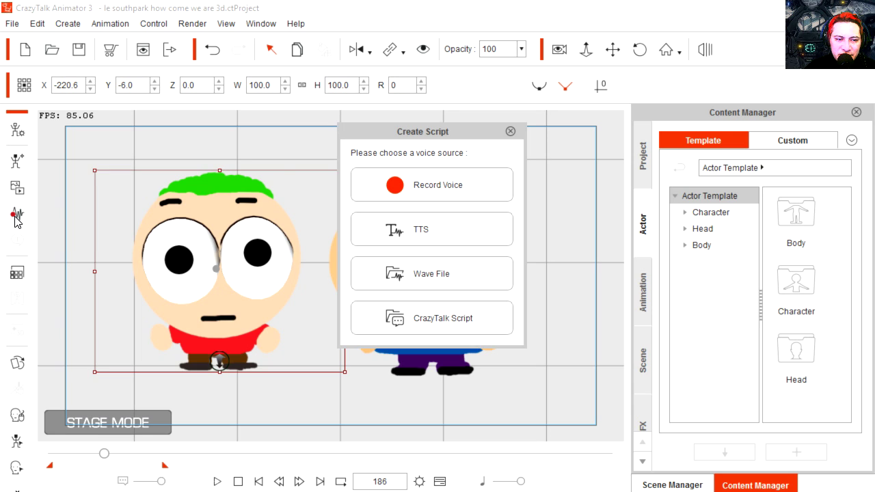
Choose Wave File as the voice source and load a WAV clip from the ACTING folder.
left_click(447, 277)
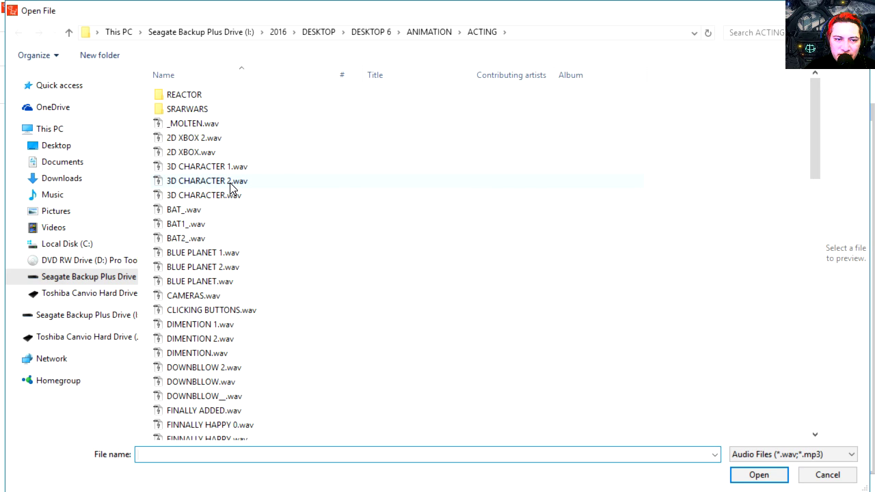
double_click(240, 183)
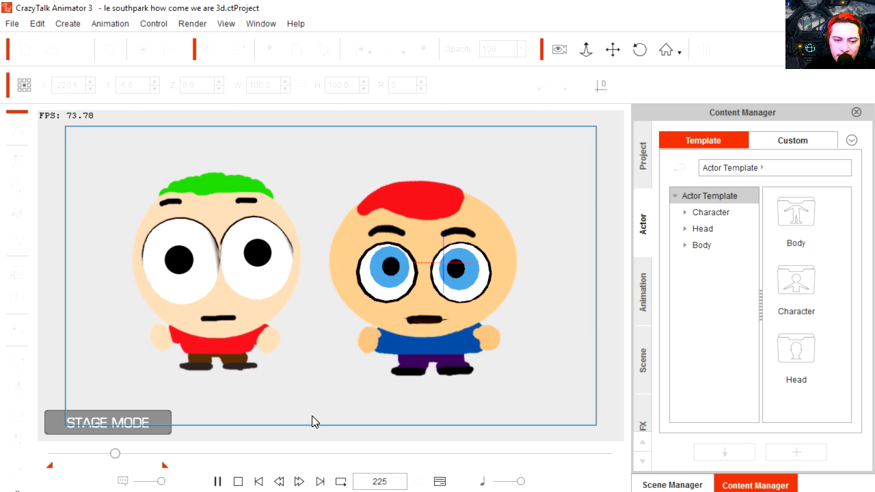
key("space")
Drag the green-haired character's voice clip later on the Face track, check playback, then close the timeline.
left_click(223, 316)
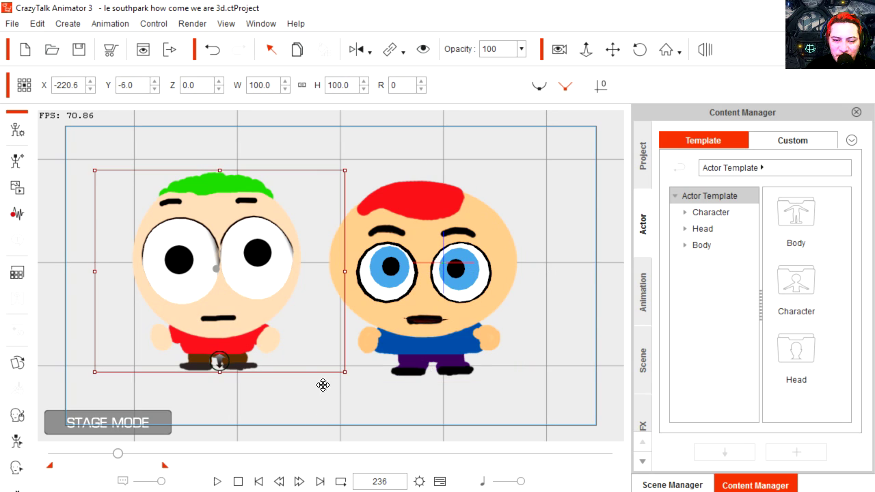
left_click(439, 481)
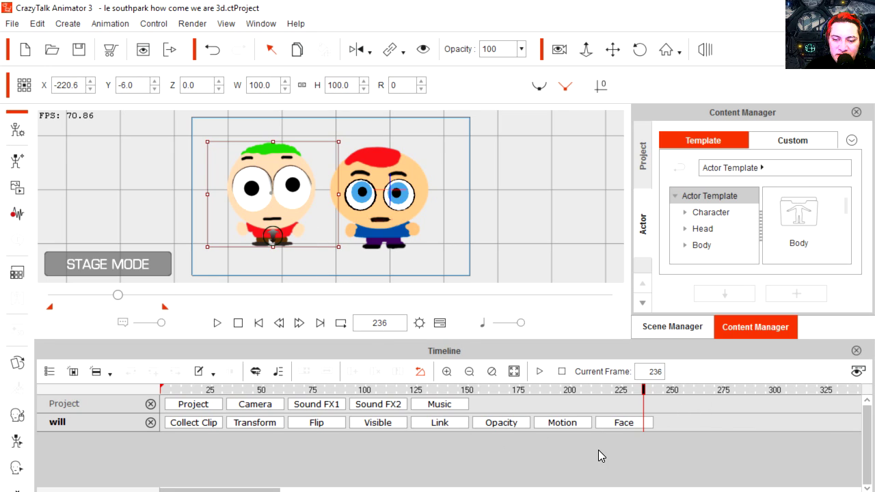
left_click(618, 425)
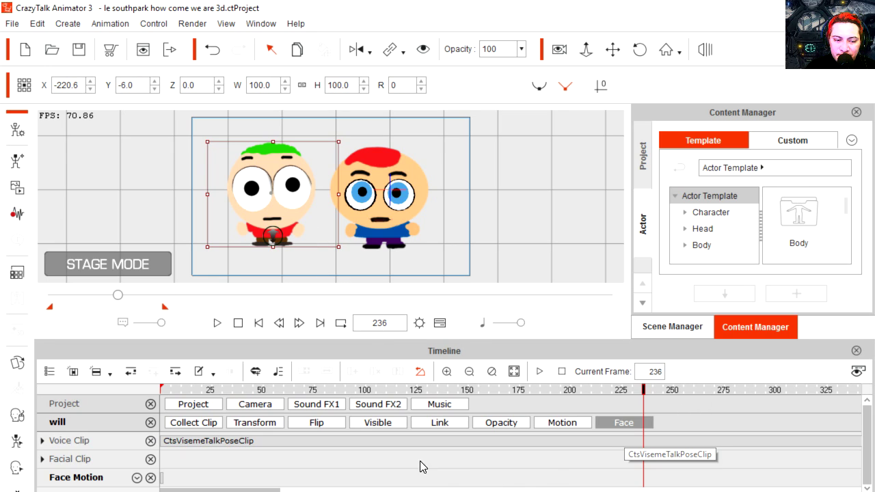
left_click_drag(185, 446, 238, 444)
left_click(218, 322)
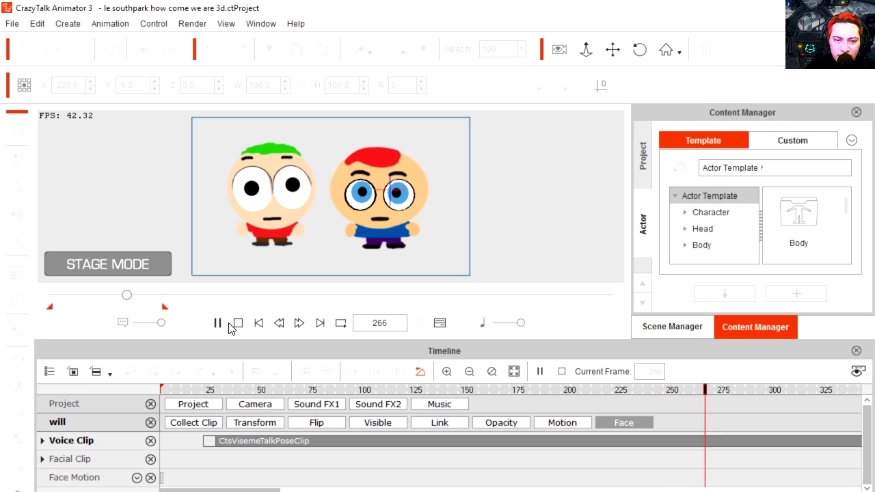
left_click(234, 445)
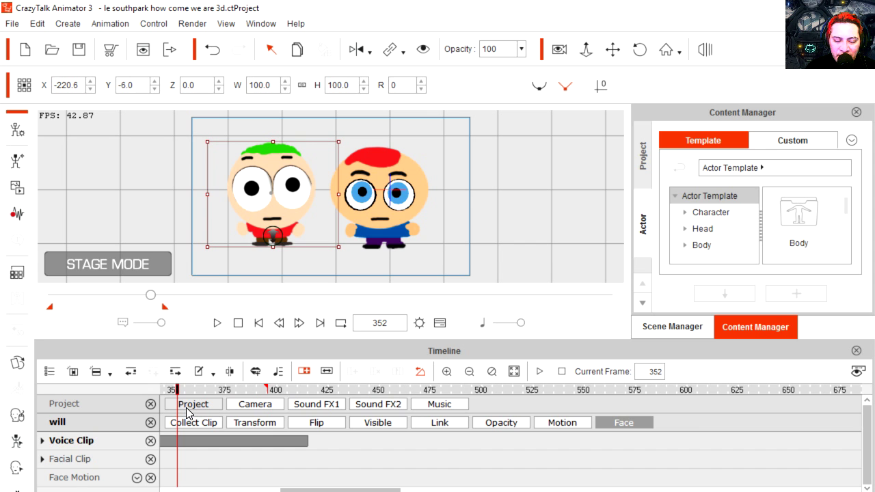
key("F3")
left_click(293, 400)
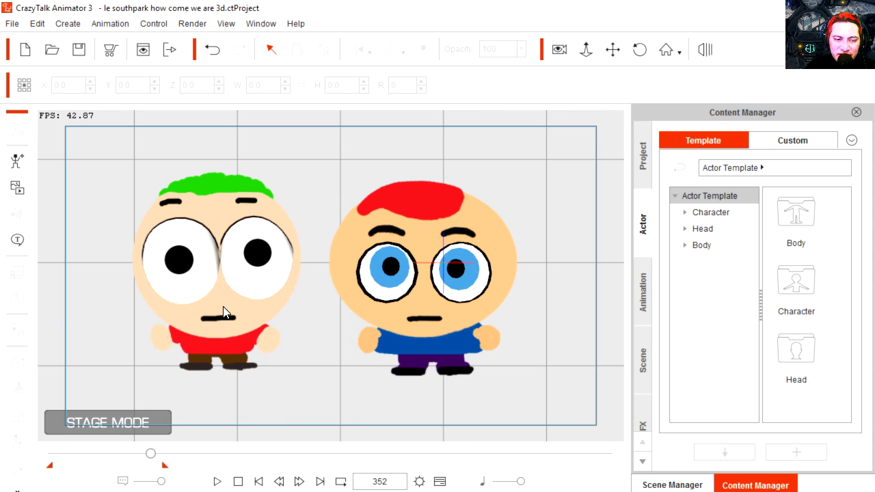
left_click(224, 309)
Preview face puppeteering on the green-haired character.
left_click(17, 415)
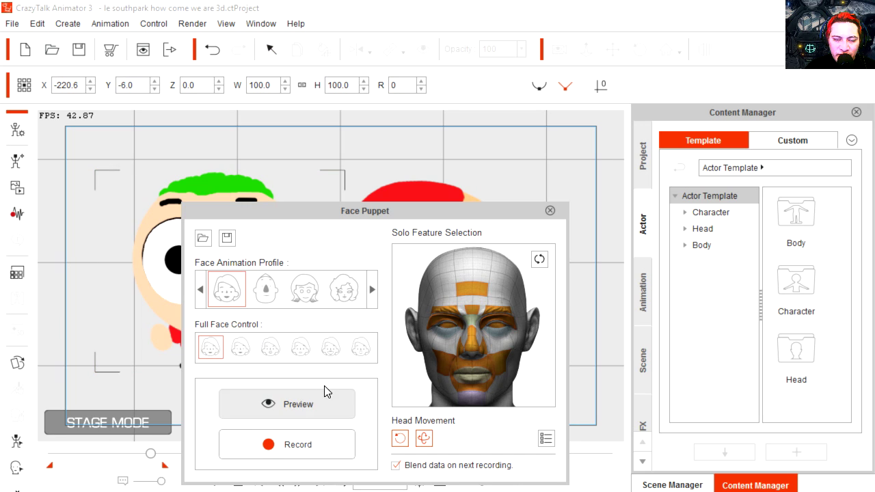
left_click(332, 400)
key("space")
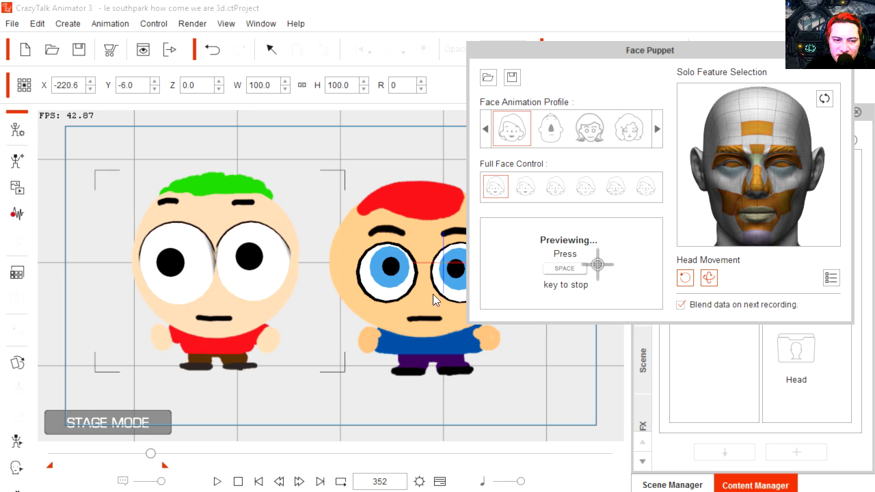
key("space")
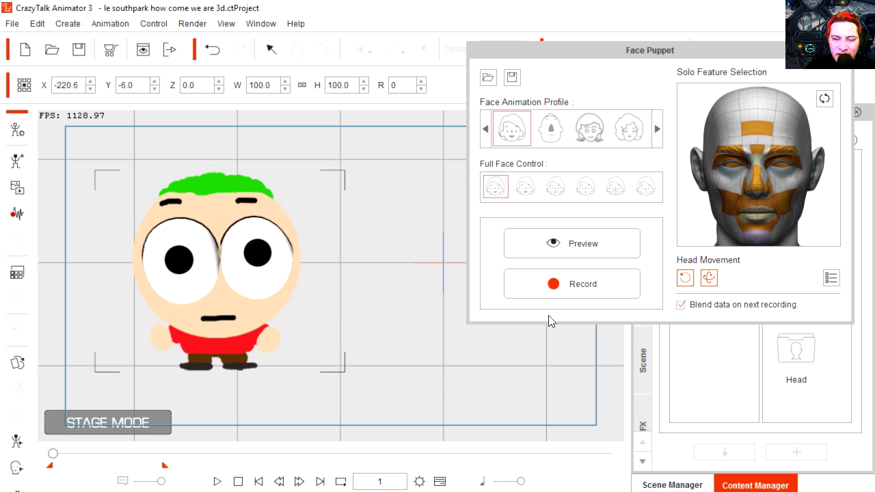
Record a face-puppet performance, play it back, and switch to Adobe Audition.
left_click(585, 293)
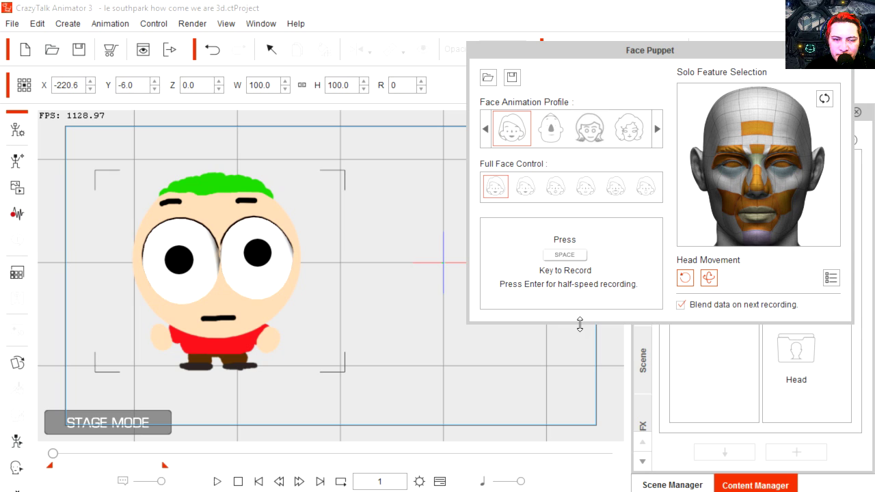
key("space")
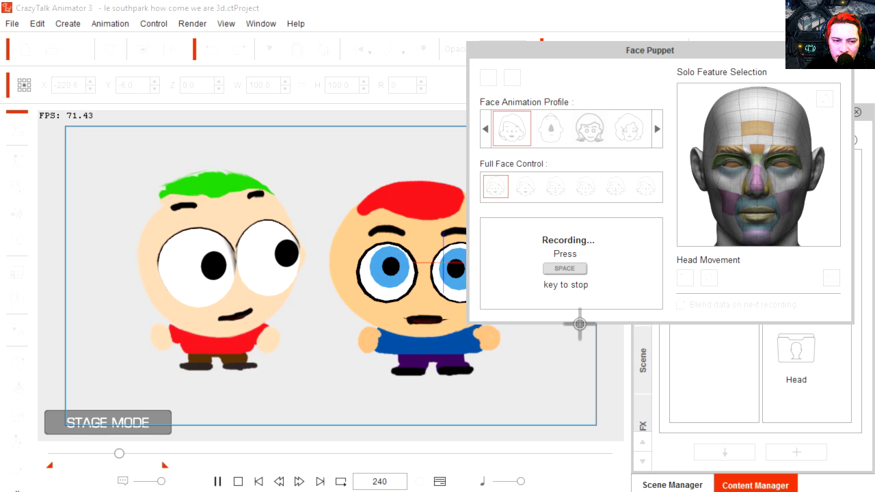
key("space")
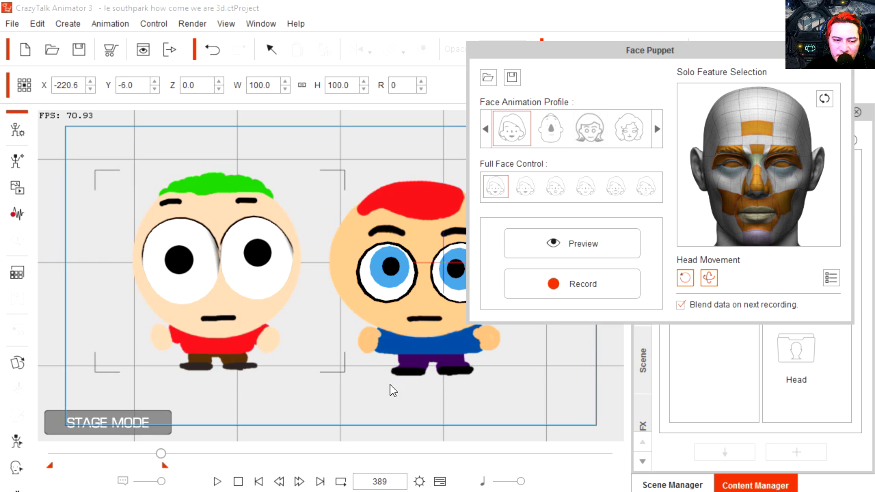
left_click(217, 481)
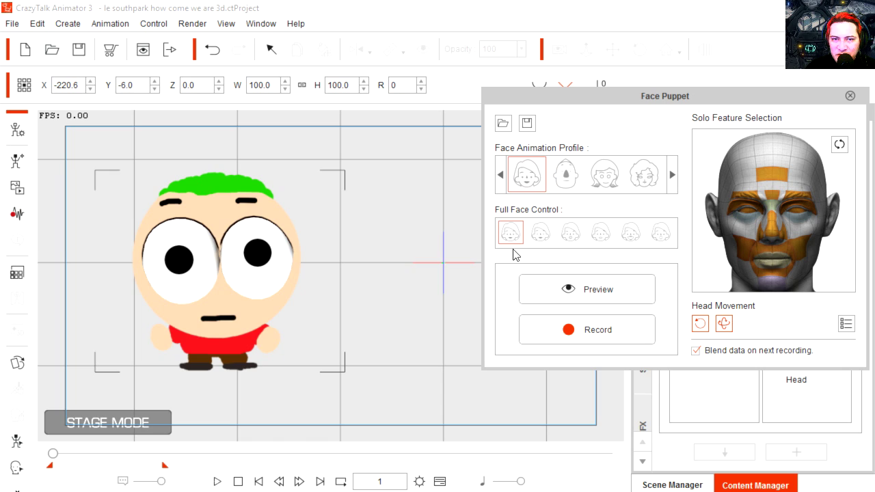
key("alt+Tab")
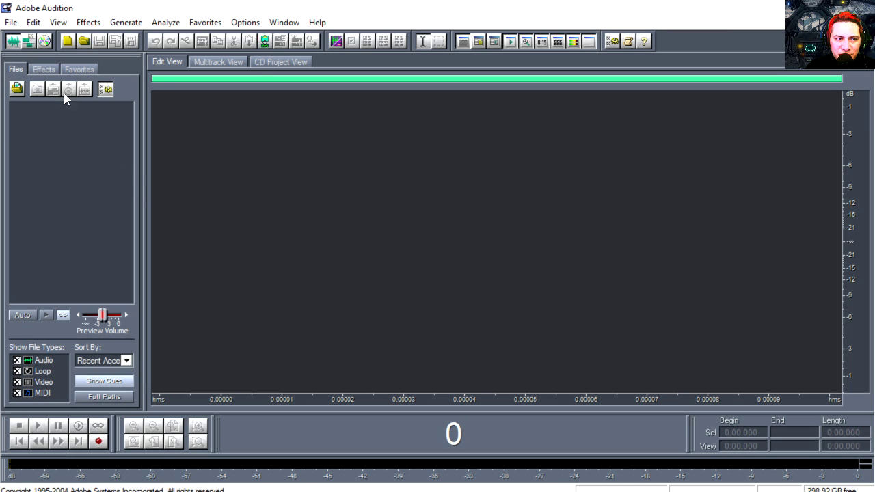
Open 3D CHARACTER.wav from the ACTING folder and play it through once.
left_click(84, 42)
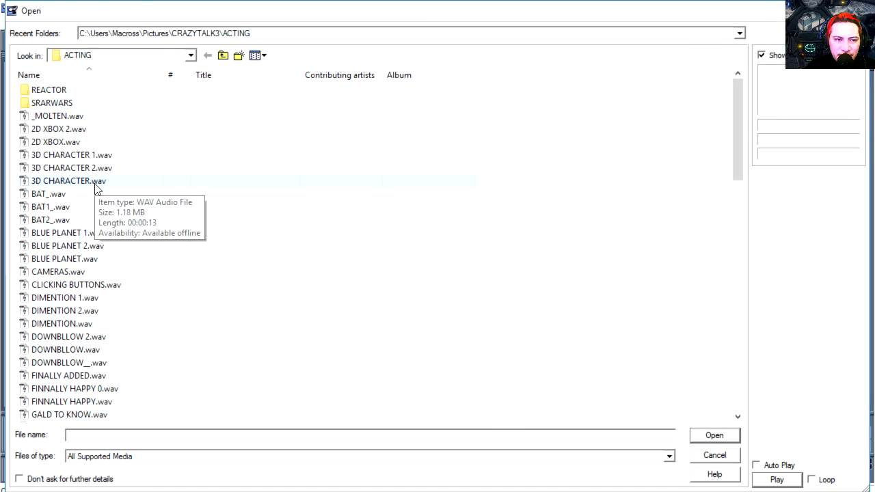
double_click(95, 182)
key("space")
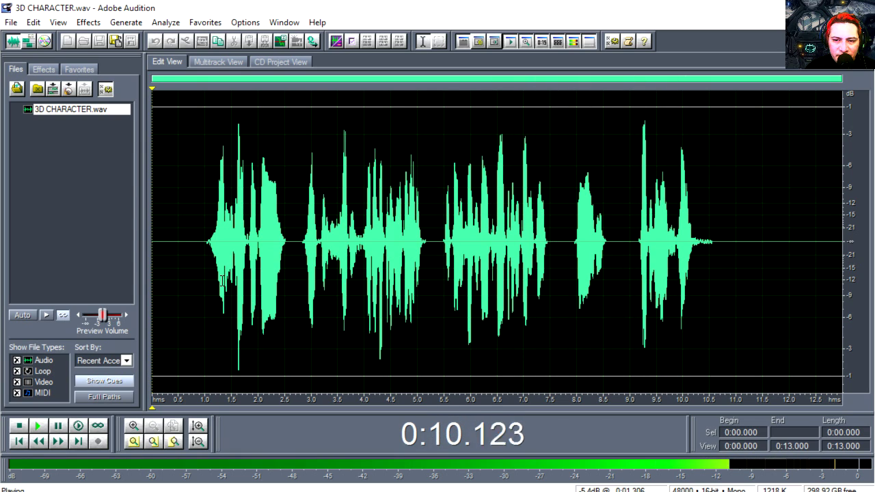
key("space")
left_click_drag(434, 239, 559, 240)
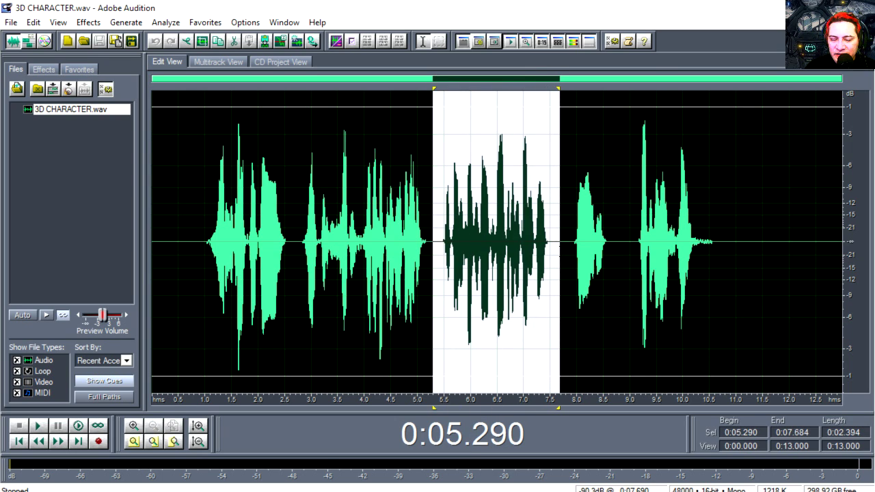
left_click(90, 23)
mouse_move(137, 91)
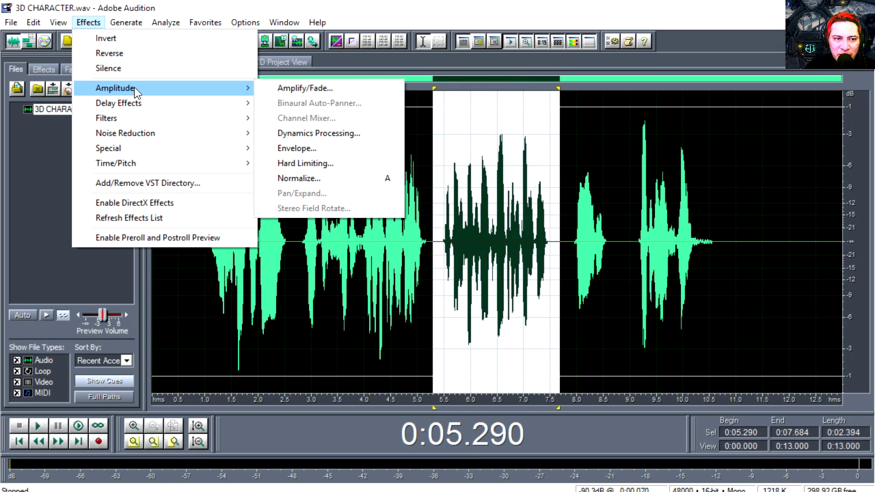
left_click(334, 179)
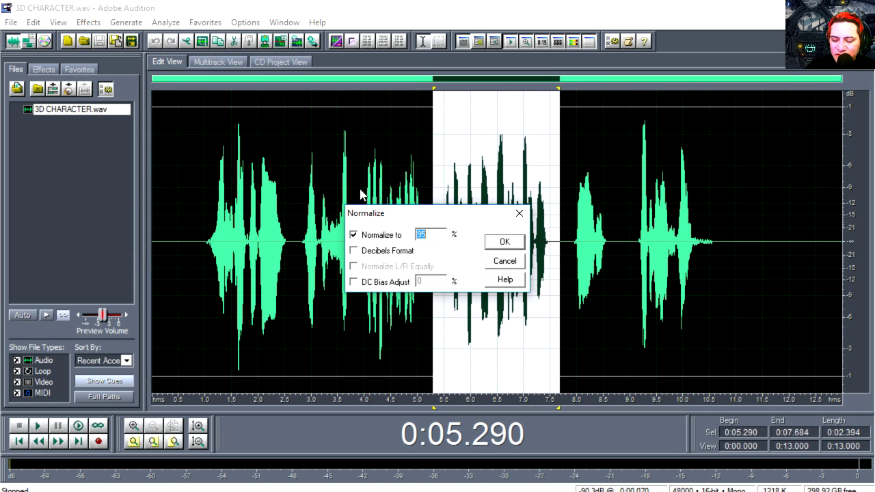
left_click(504, 242)
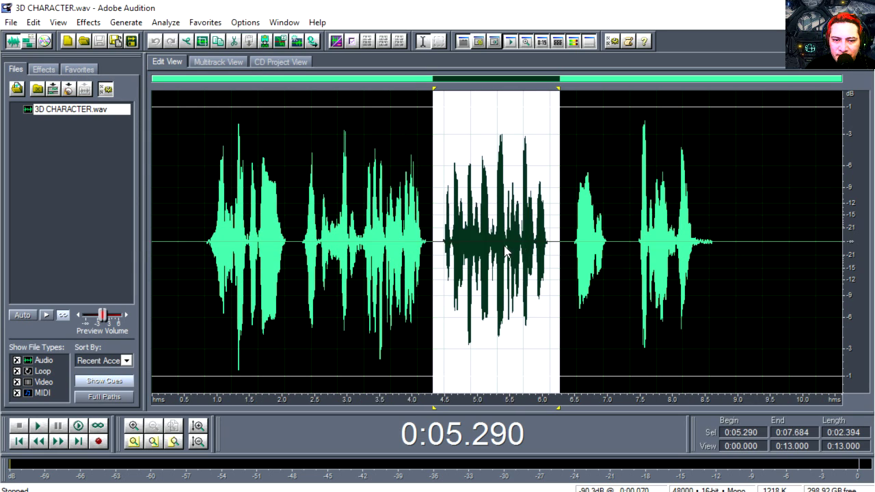
left_click(471, 239)
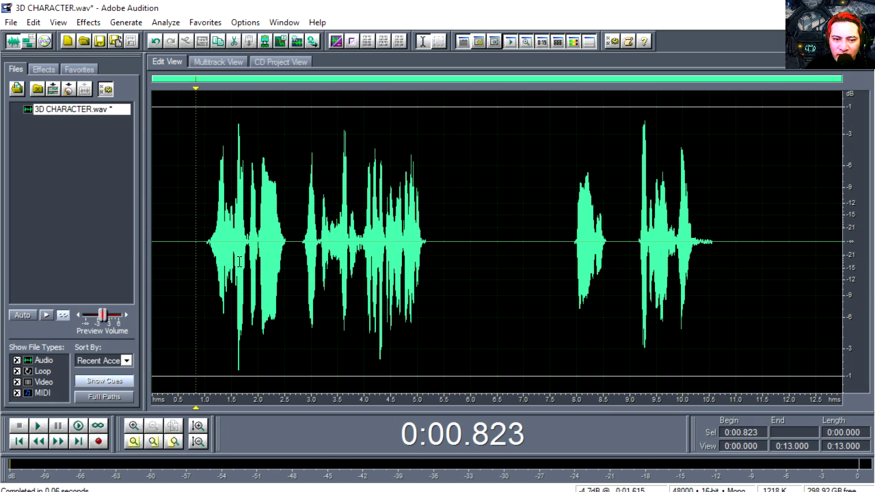
key("space")
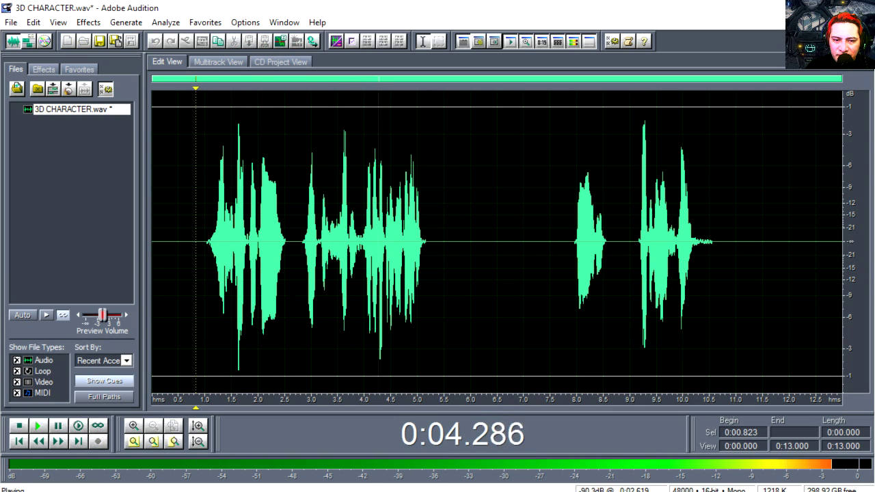
key("space")
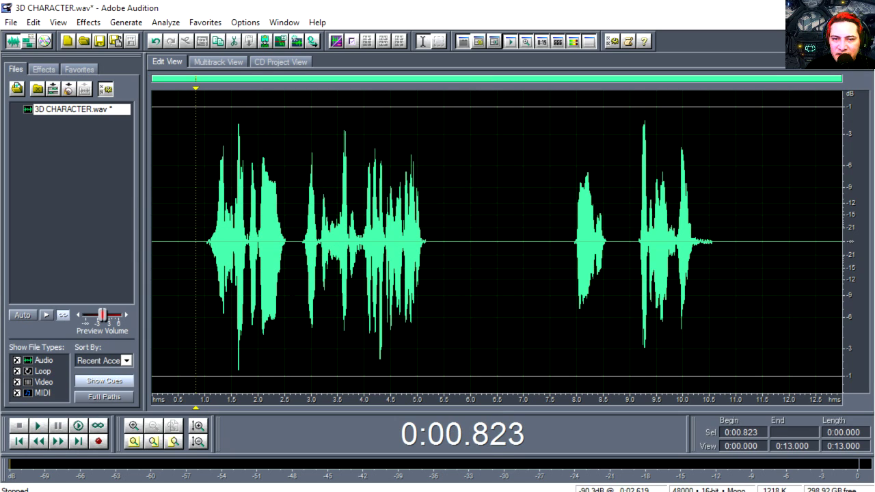
key("ctrl+z")
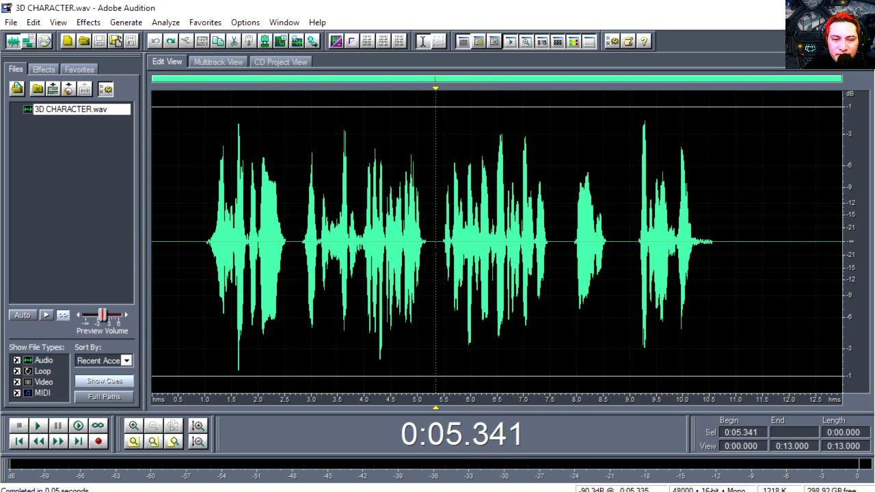
Silence the opening lines from 0.785 to 5.328 s with Normalize at 0%.
left_click_drag(434, 240, 195, 241)
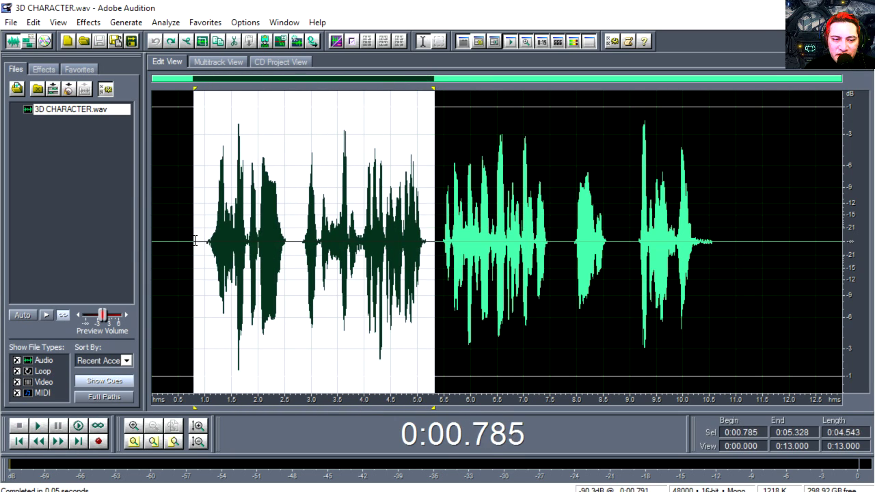
left_click(96, 22)
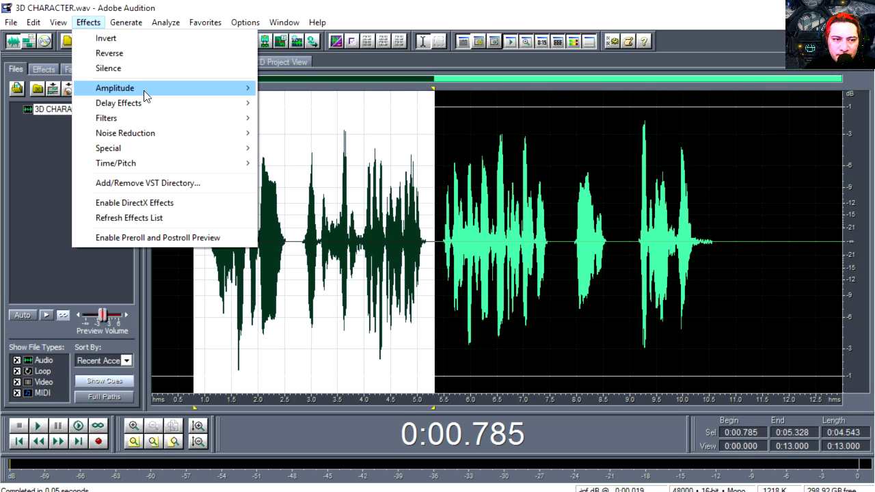
mouse_move(143, 89)
left_click(352, 179)
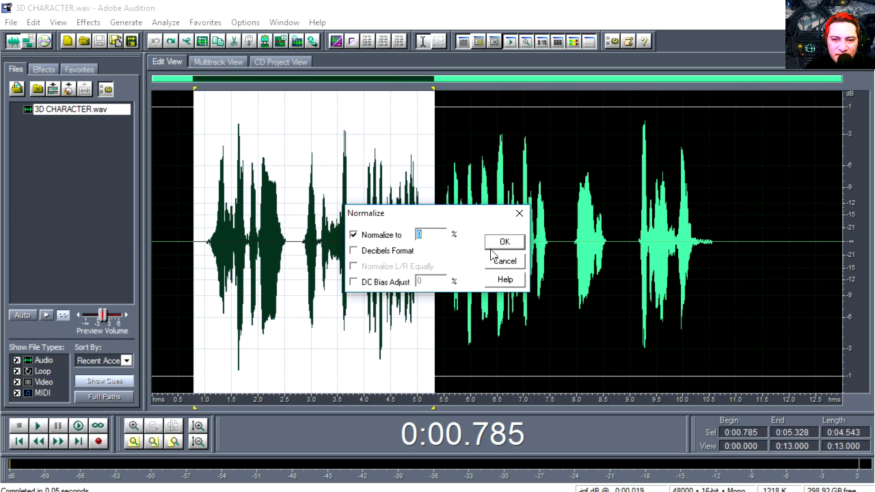
left_click(505, 244)
left_click(576, 240)
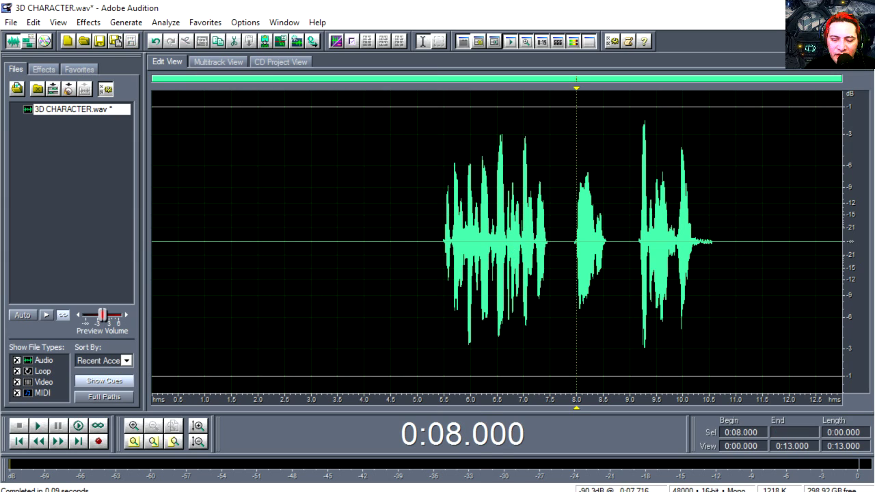
Silence the closing lines from 7.787 to 11.000 s with Normalize at 0%, then play back the middle line.
left_click_drag(565, 240, 735, 240)
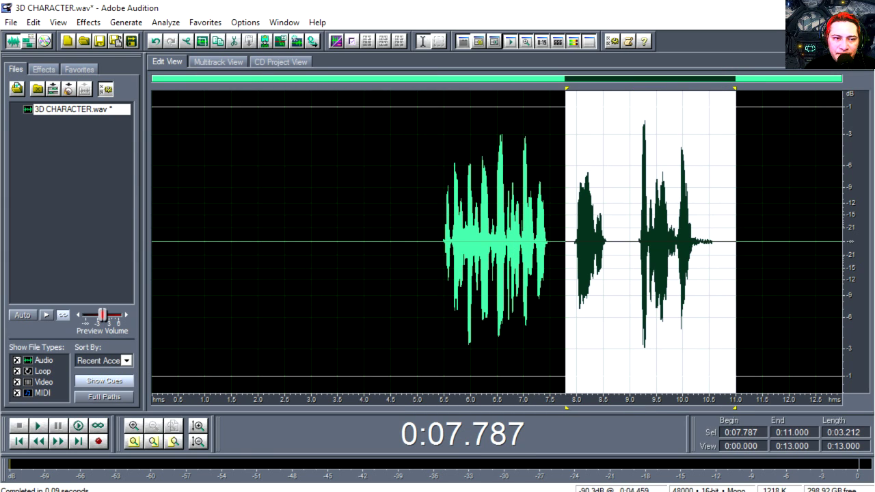
left_click(87, 22)
mouse_move(232, 88)
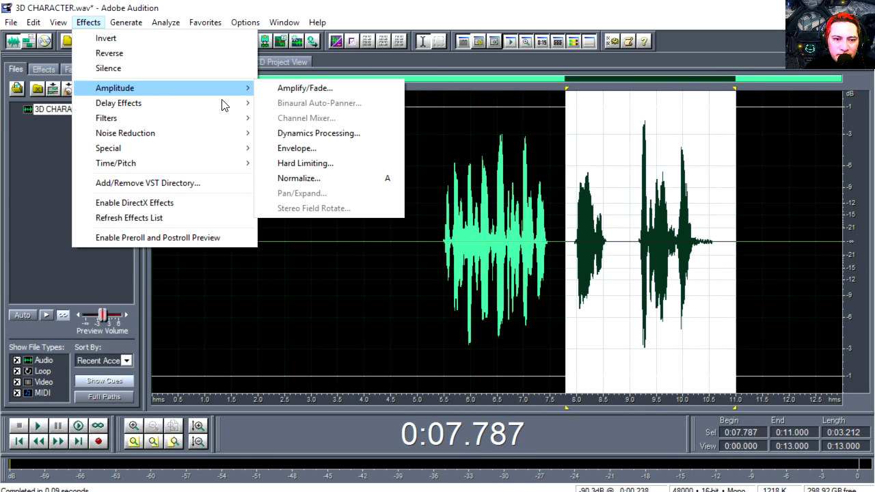
left_click(338, 180)
left_click(504, 242)
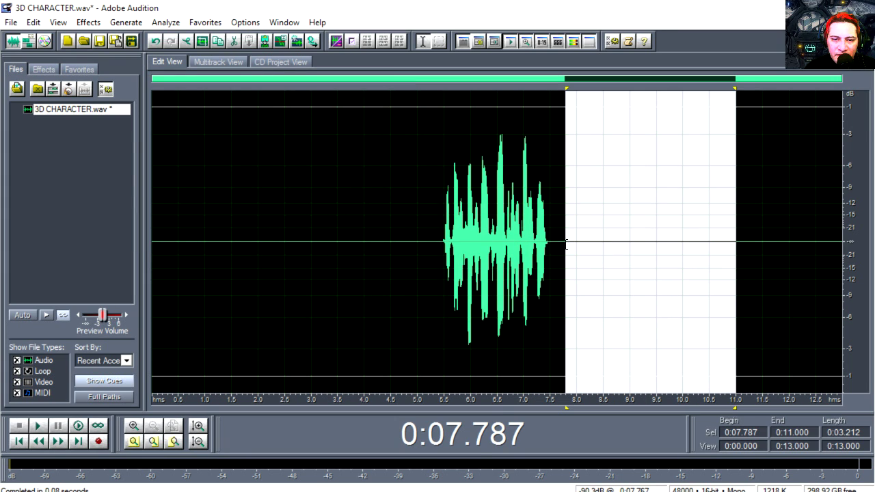
left_click(563, 244)
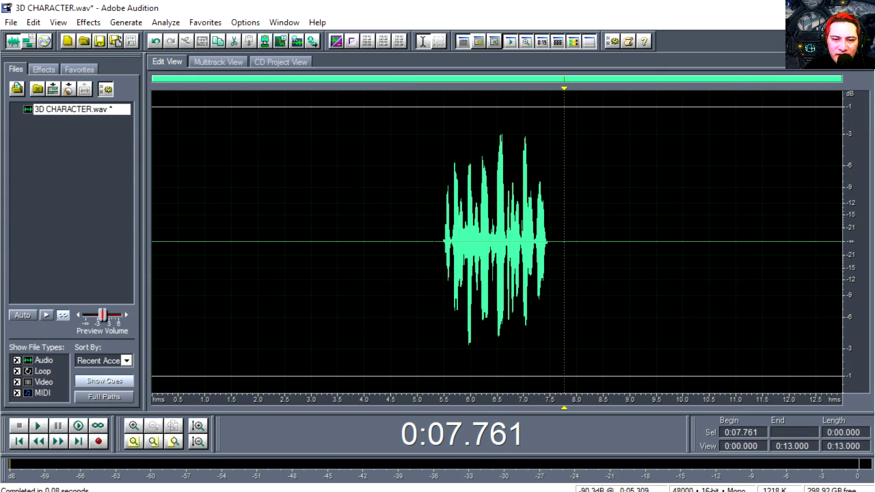
key("space")
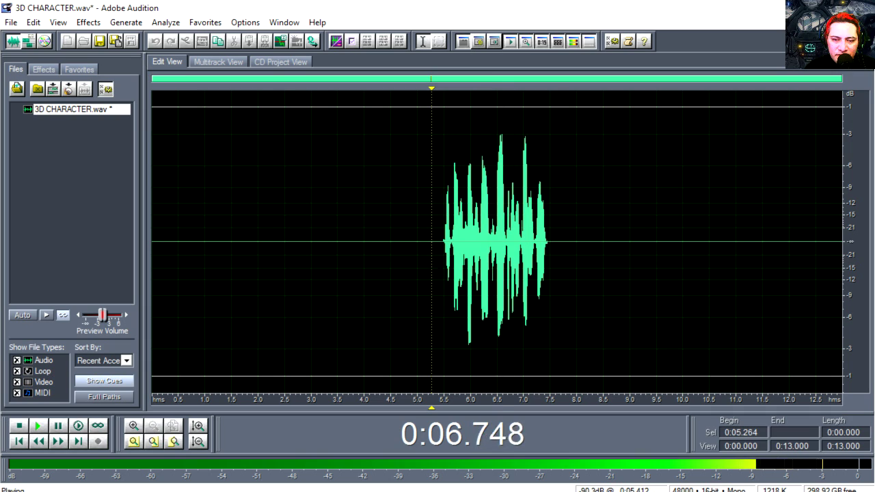
key("space")
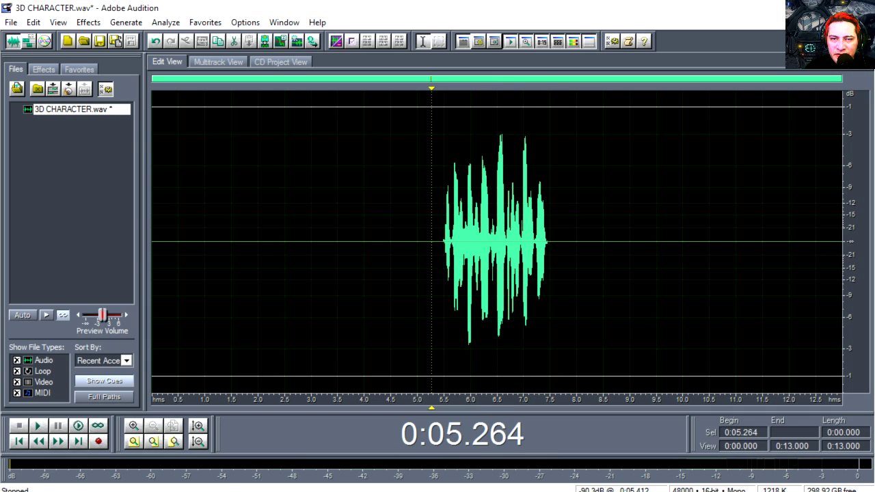